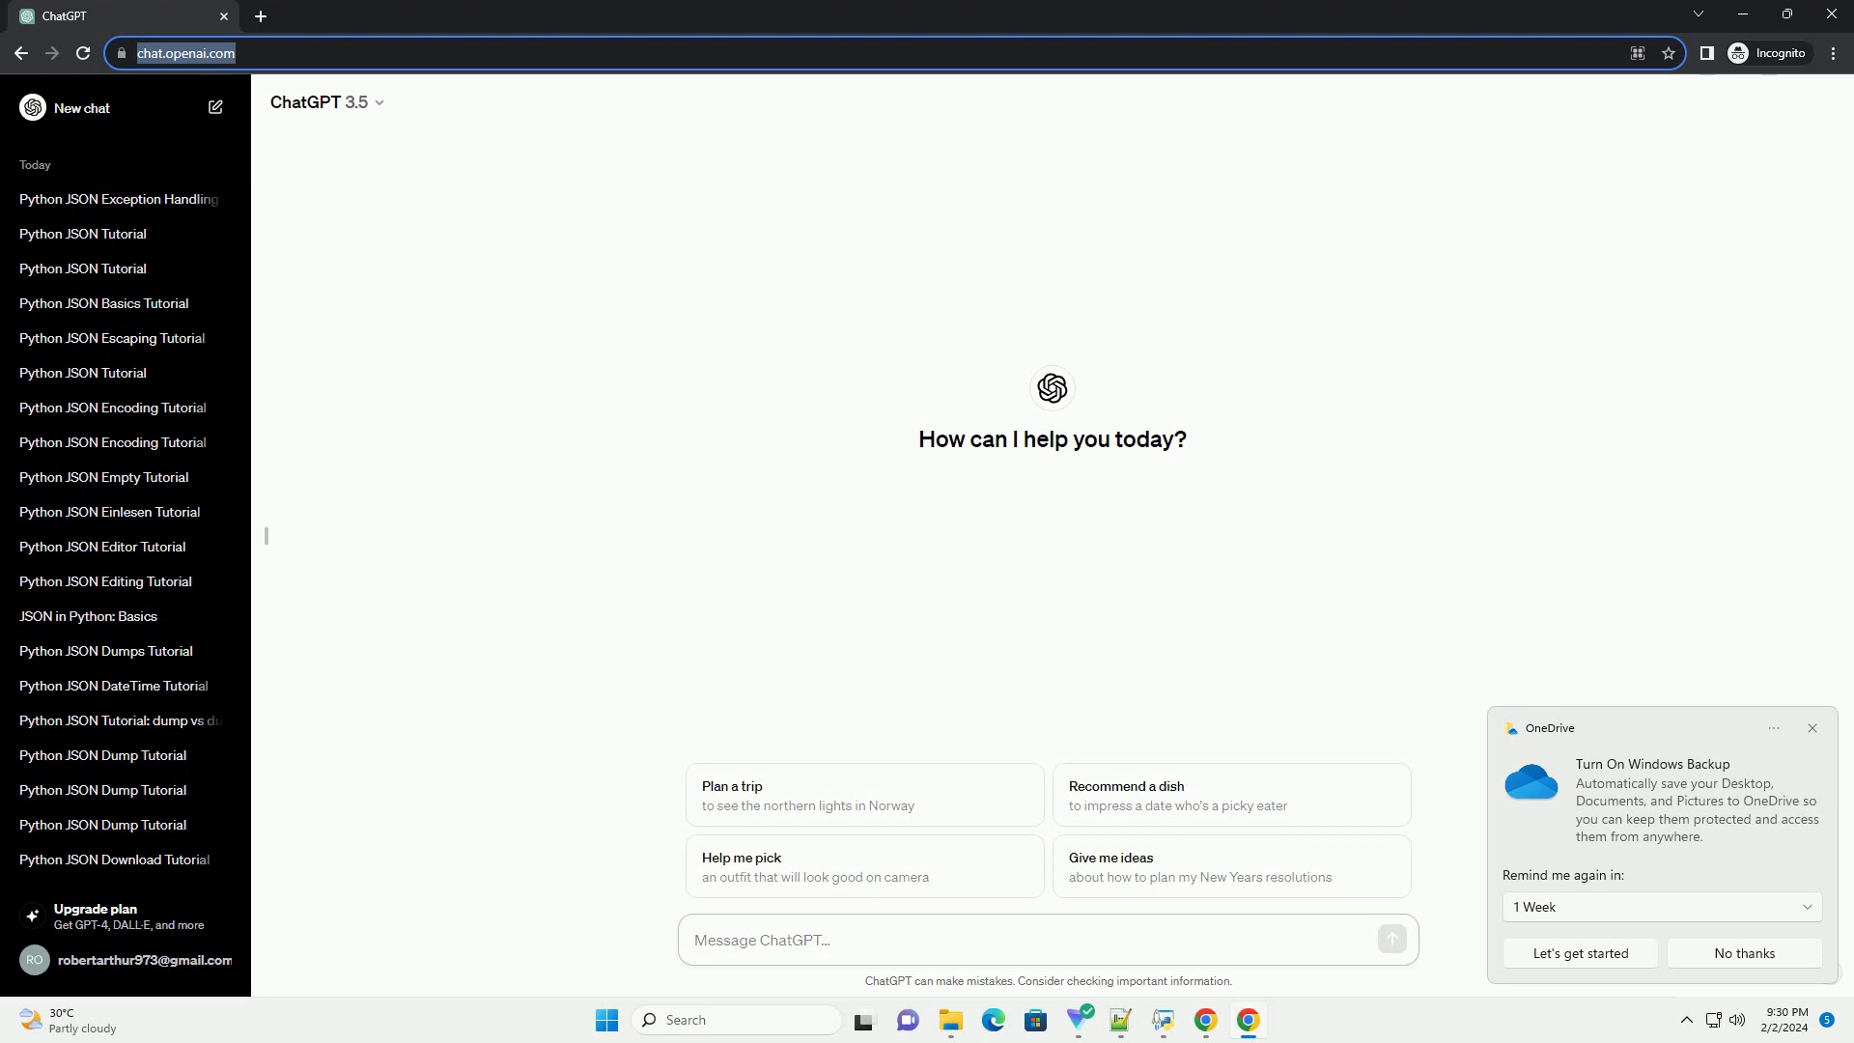
Send the request for a Python JSON 'Expecting value' decode-error tutorial with code examples
key("Return")
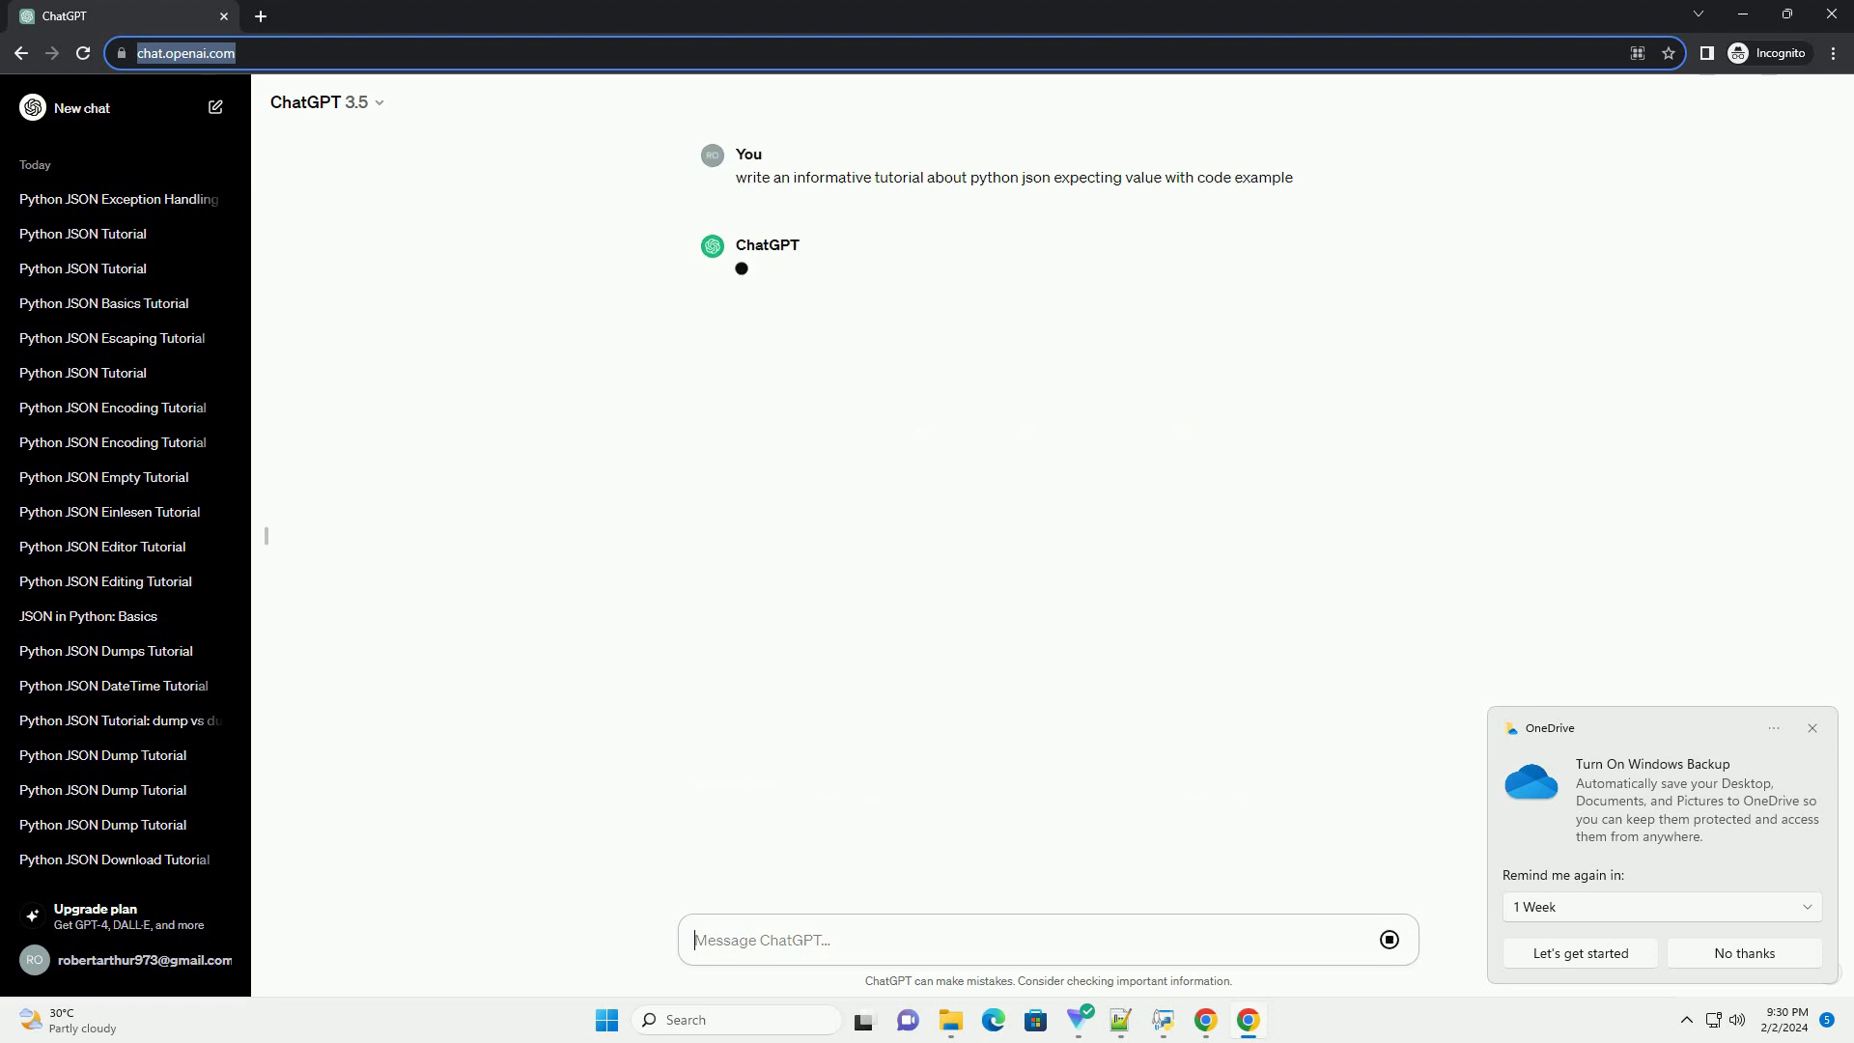